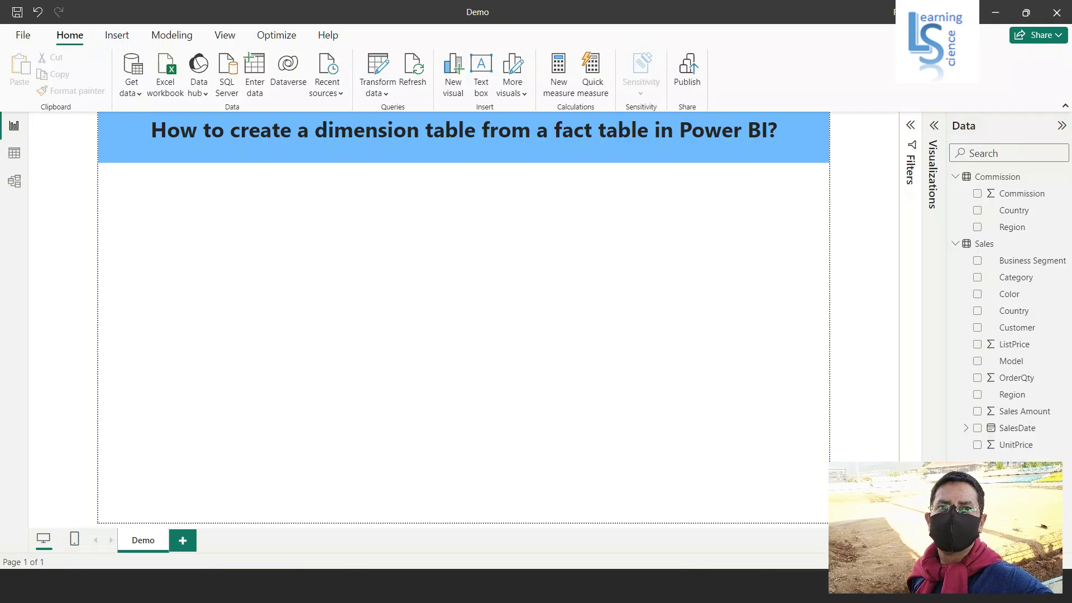
# Switch to Table view to see the Commission table's Region, Country and Commission rows.
pyautogui.click(15, 155)
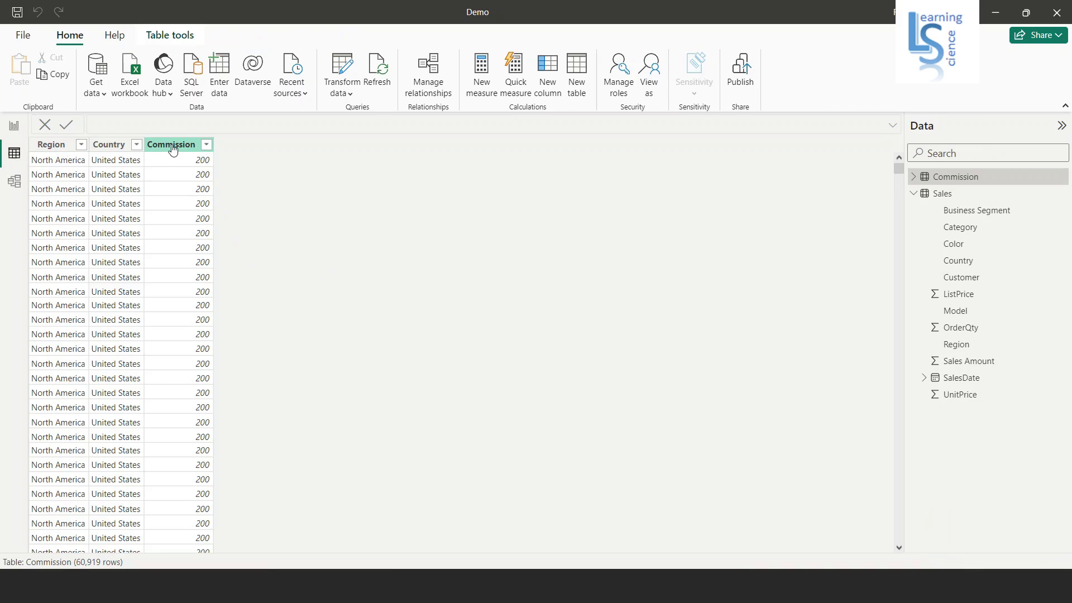
# Inspect the Sales table's rows, then go back to the Demo report page.
pyautogui.click(944, 195)
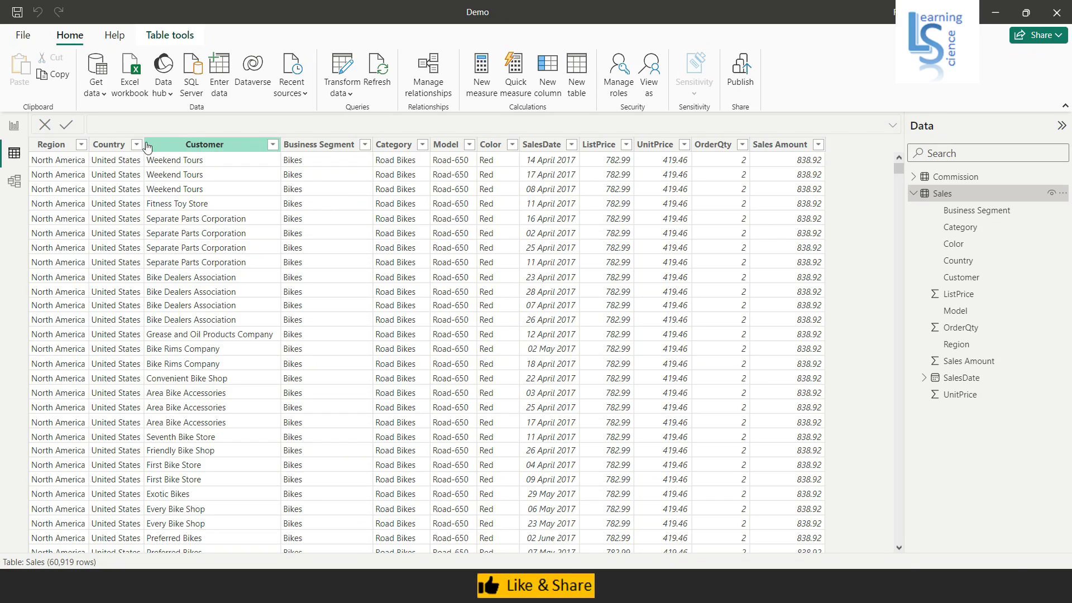
pyautogui.click(14, 129)
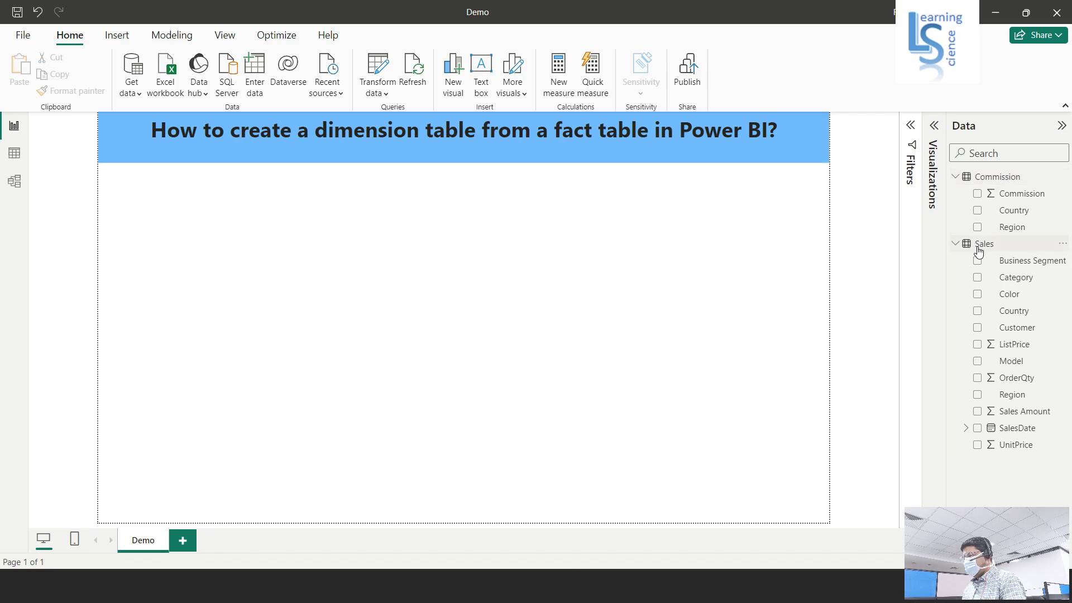
pyautogui.moveTo(978, 251)
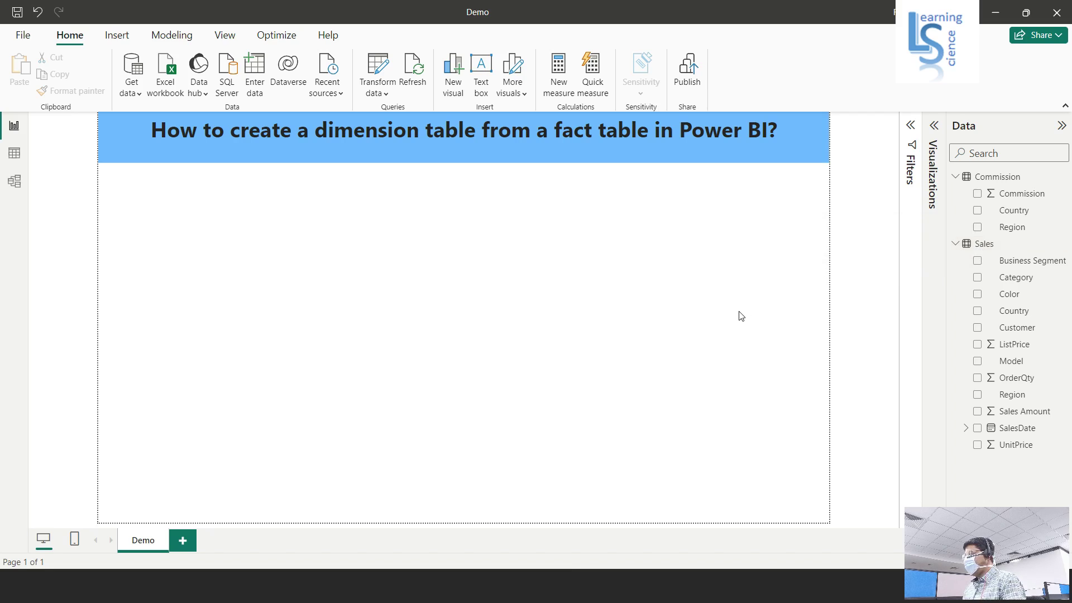
# Open Power Query Editor with Transform data, zoom in, and show the Sales query's columns.
pyautogui.click(389, 93)
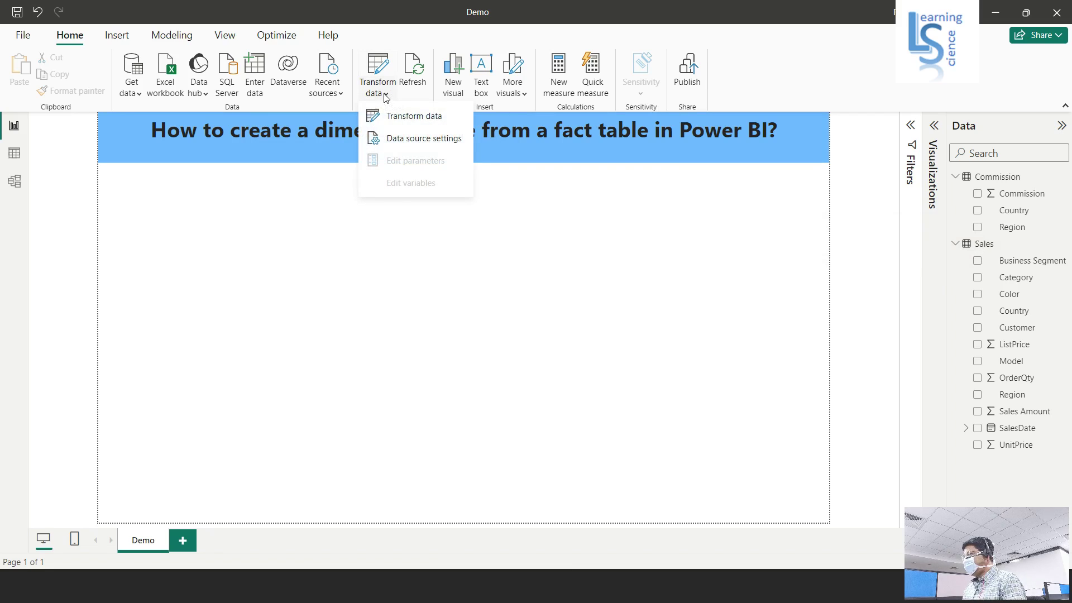
pyautogui.click(406, 119)
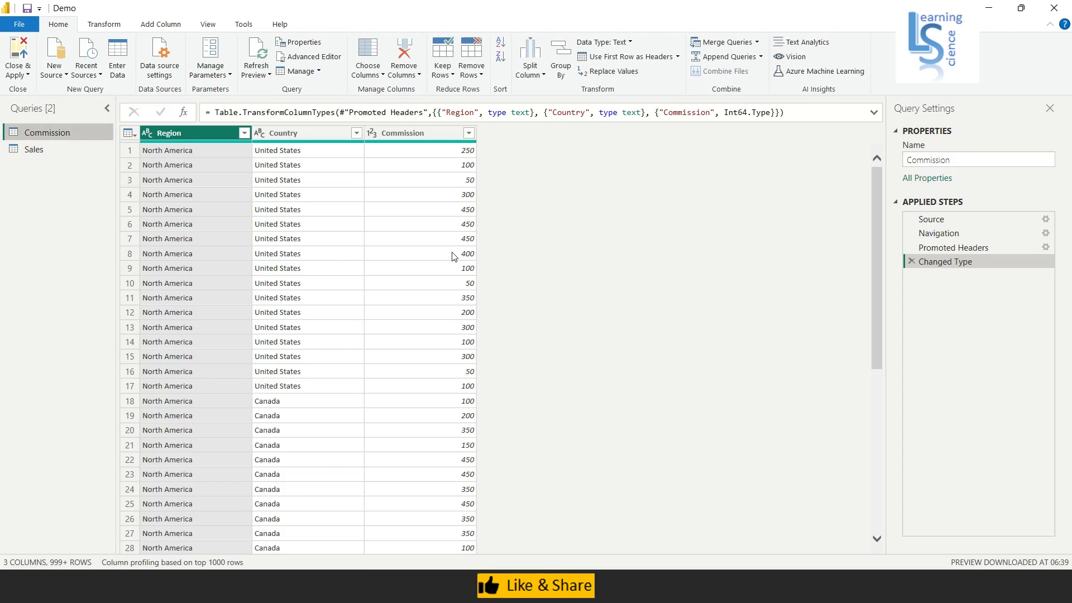
pyautogui.hotkey('ctrl', '+')
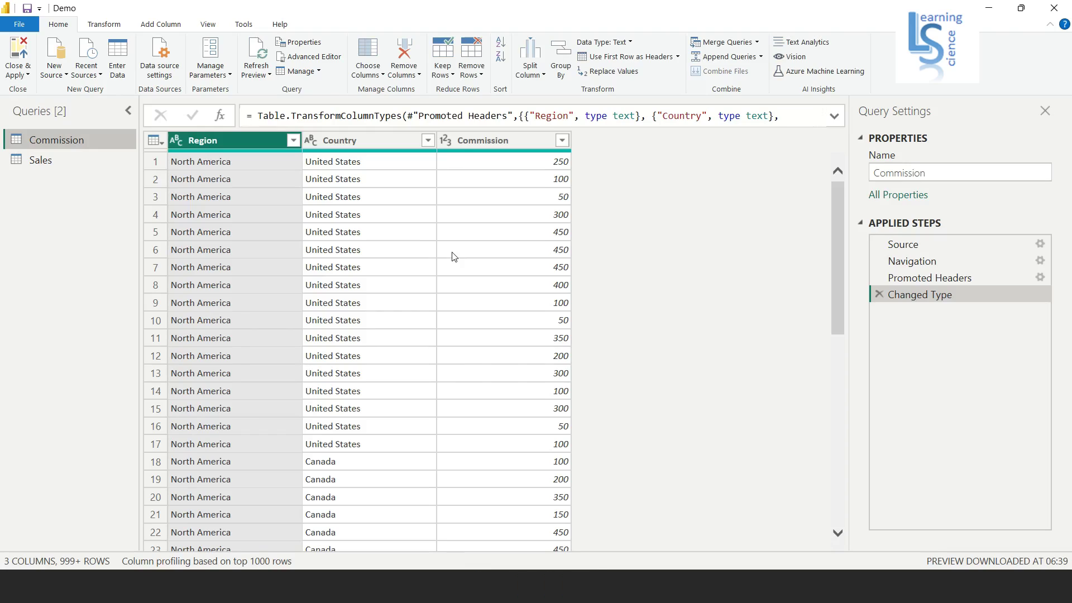
pyautogui.click(40, 160)
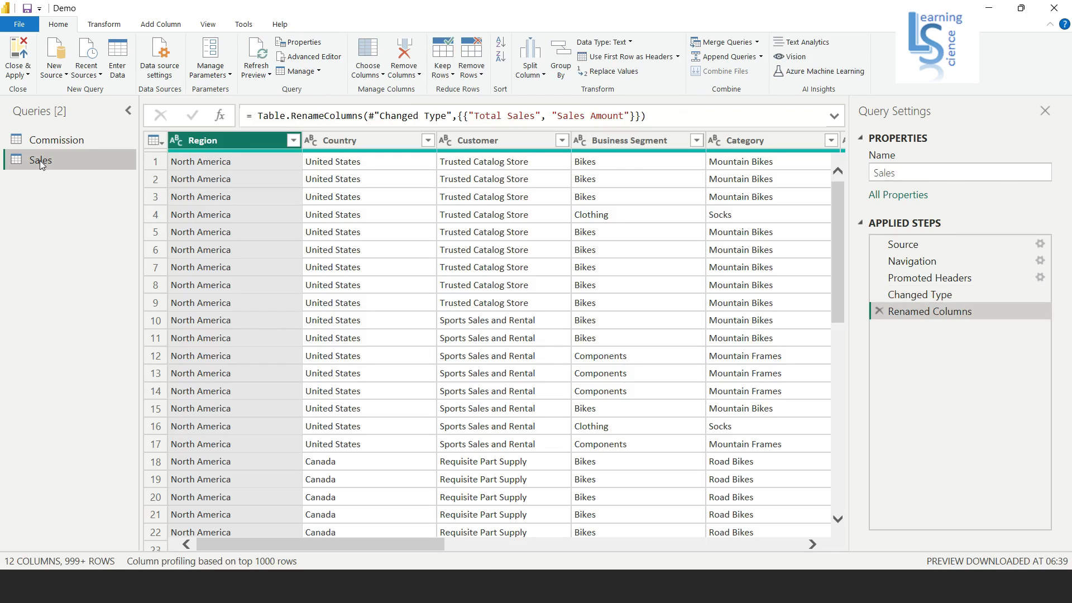
# Duplicate the Sales query and rename the copy 'Country DIM'.
pyautogui.rightClick(39, 160)
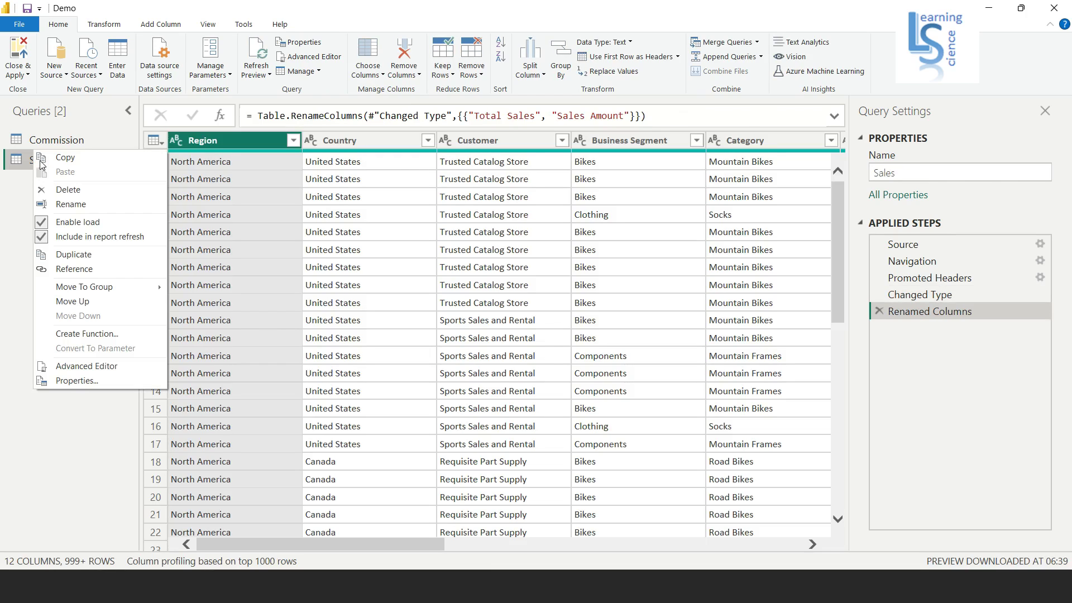
pyautogui.click(79, 257)
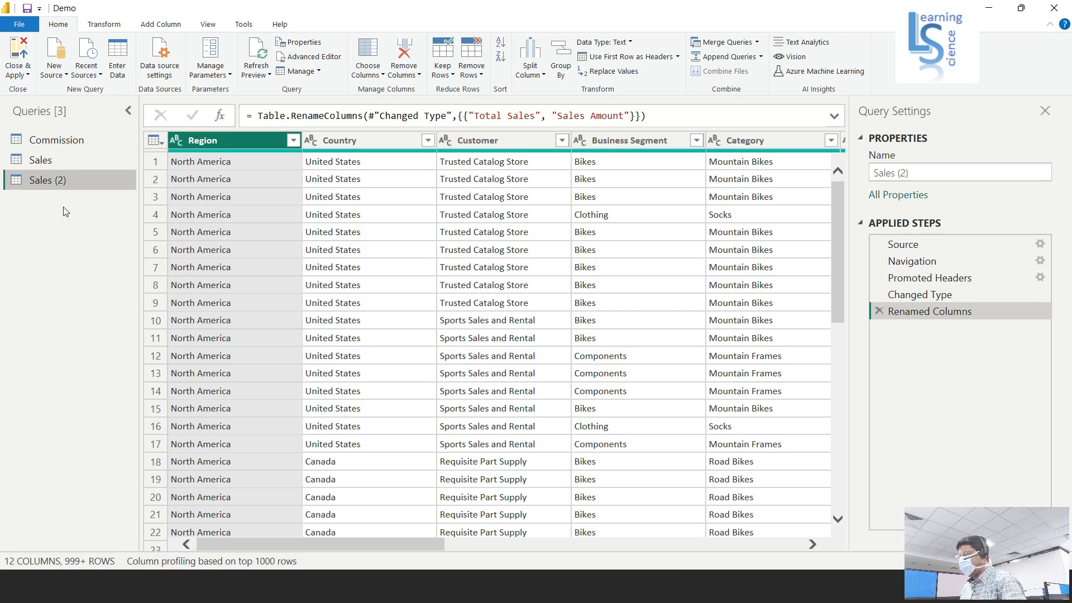
pyautogui.rightClick(58, 182)
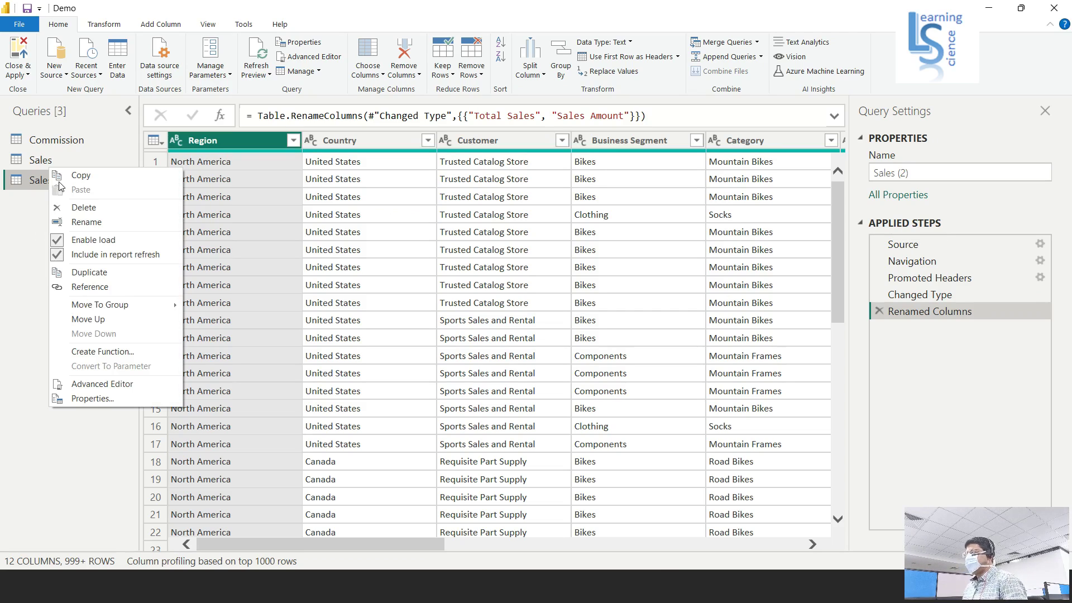
pyautogui.click(85, 223)
pyautogui.write('C')
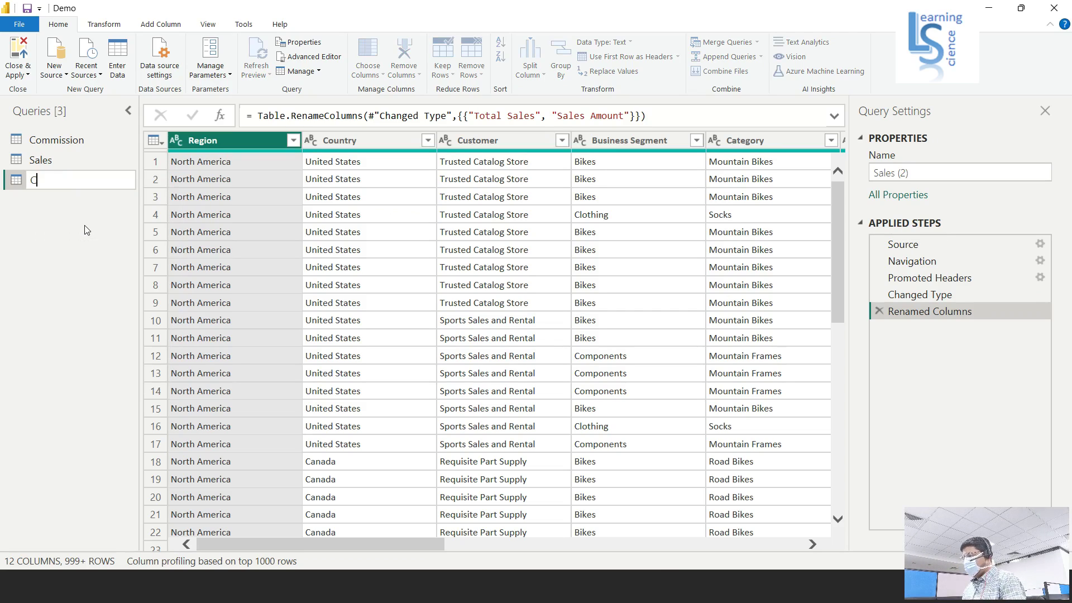
pyautogui.write('ountry ')
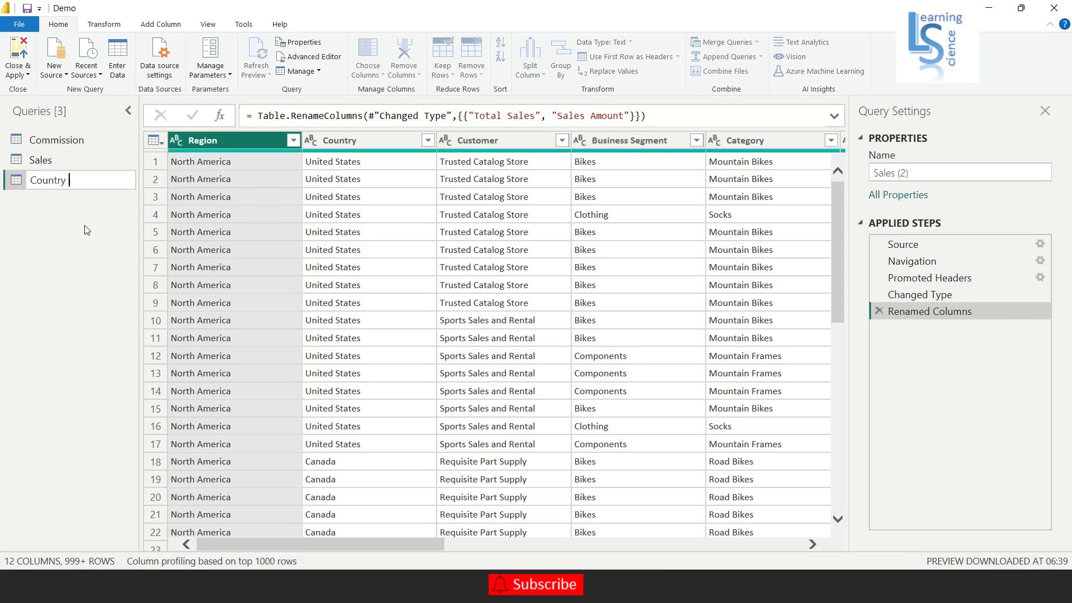
pyautogui.write('DIM')
pyautogui.press('Return')
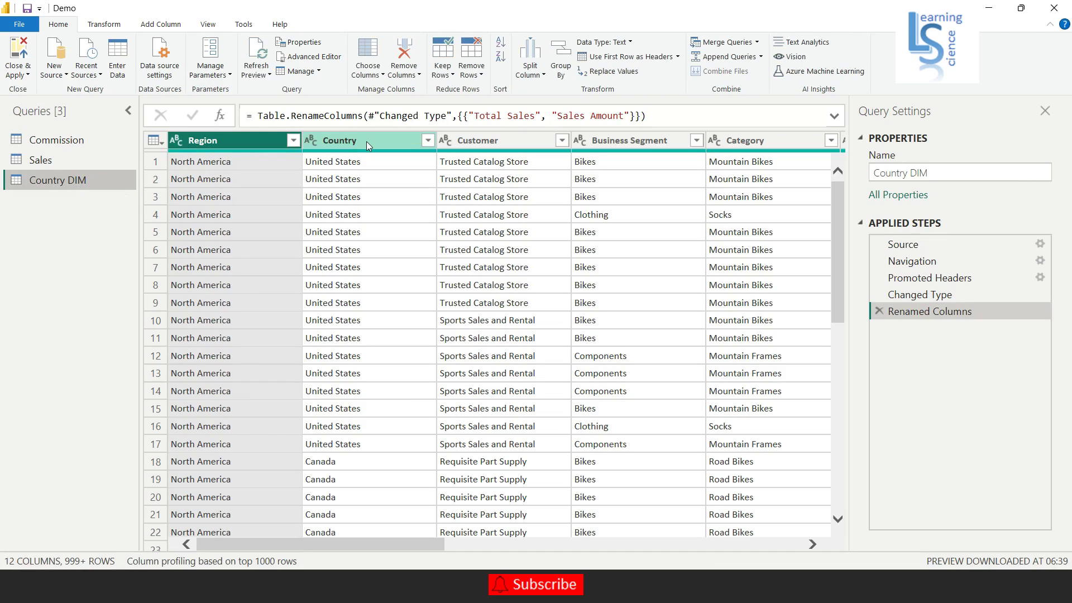
# Select Customer, Business Segment, Category, Model, Color, SalesDate, ListPrice, UnitPrice, OrderQty and Sales Amount columns.
pyautogui.click(494, 144)
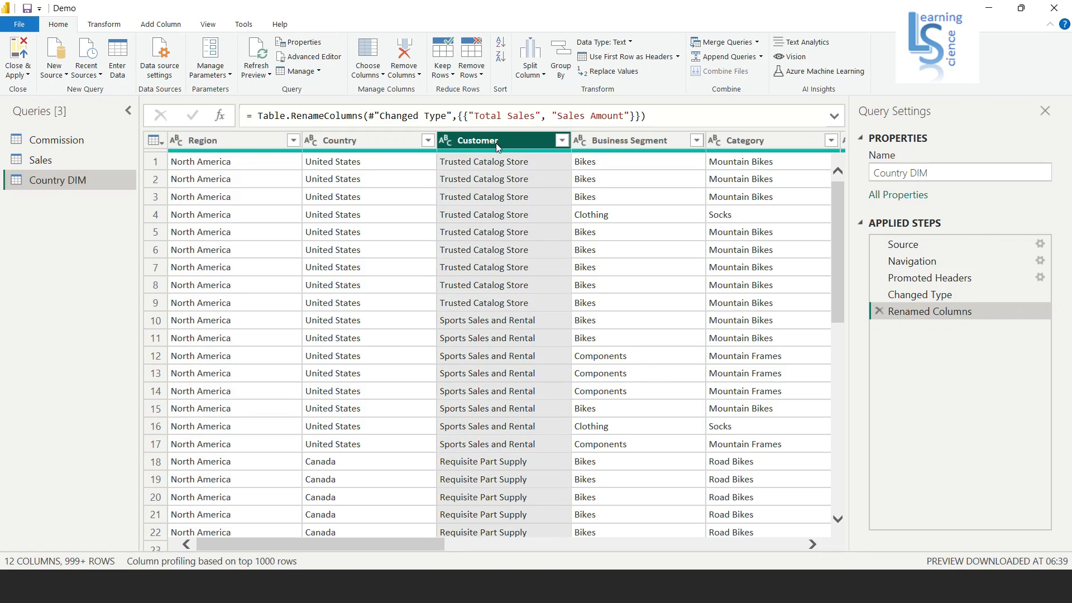
pyautogui.keyDown('shift'); pyautogui.click(627, 142); pyautogui.keyUp('shift')
pyautogui.keyDown('shift'); pyautogui.click(753, 142); pyautogui.keyUp('shift')
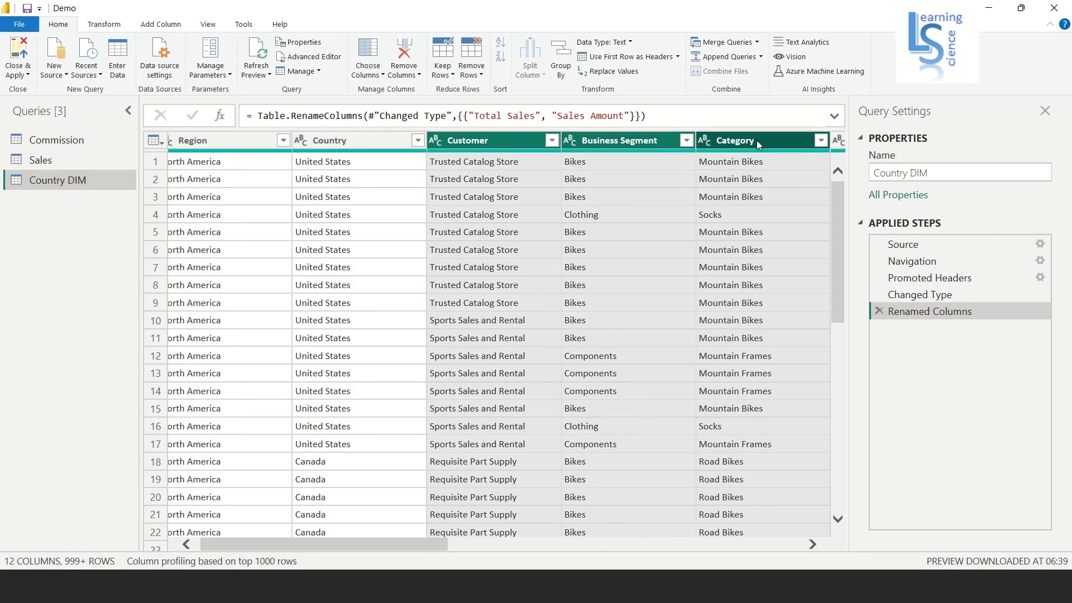
pyautogui.moveTo(405, 547); pyautogui.dragTo(552, 561)
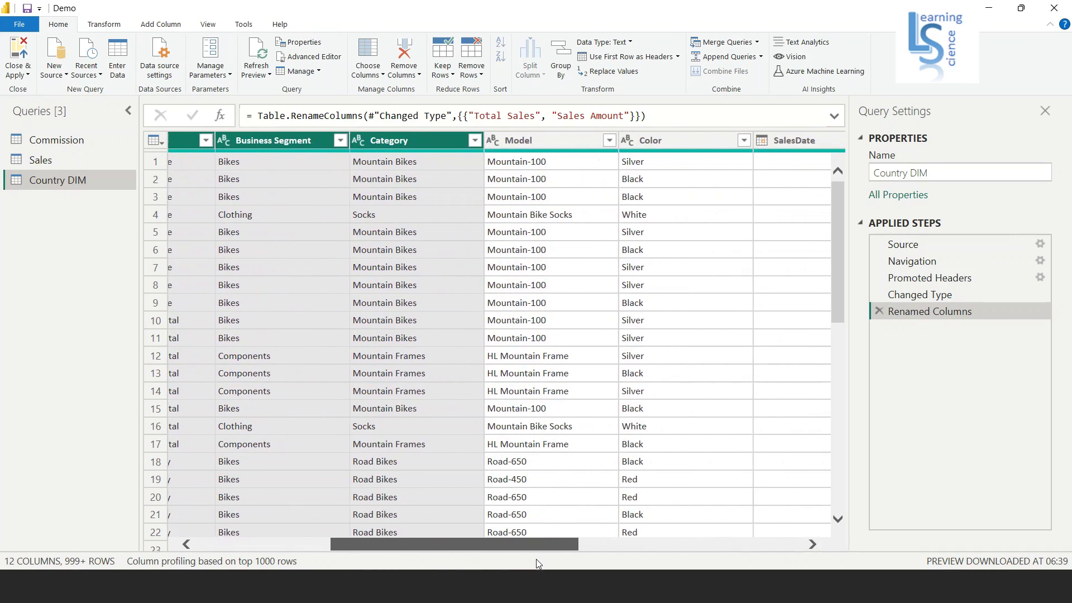
pyautogui.keyDown('shift'); pyautogui.click(583, 146); pyautogui.keyUp('shift')
pyautogui.keyDown('shift'); pyautogui.click(647, 142); pyautogui.keyUp('shift')
pyautogui.keyDown('shift'); pyautogui.click(791, 140); pyautogui.keyUp('shift')
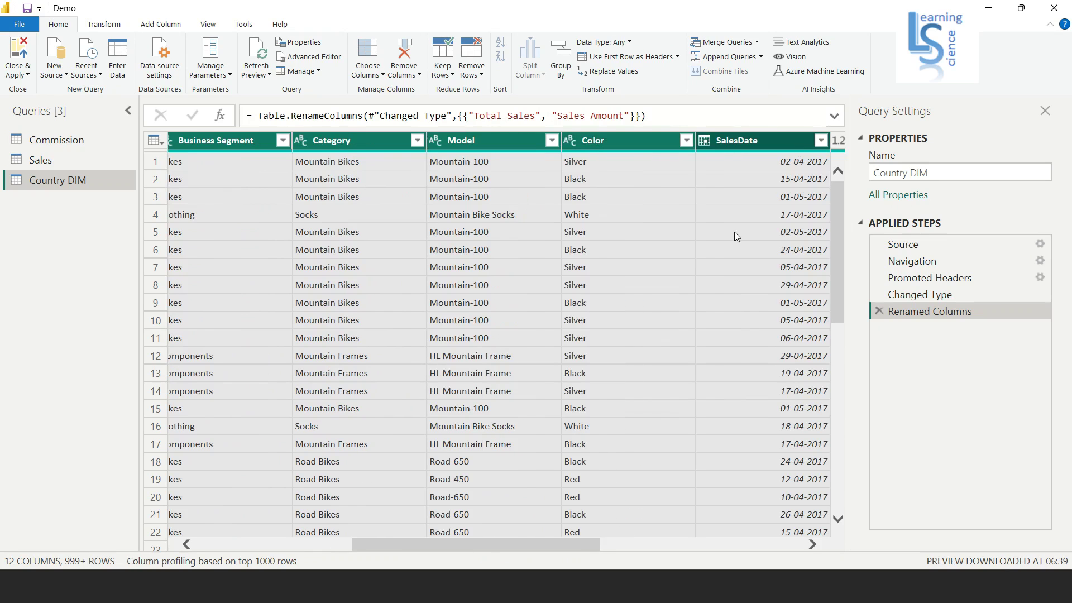
pyautogui.moveTo(562, 545); pyautogui.dragTo(700, 545)
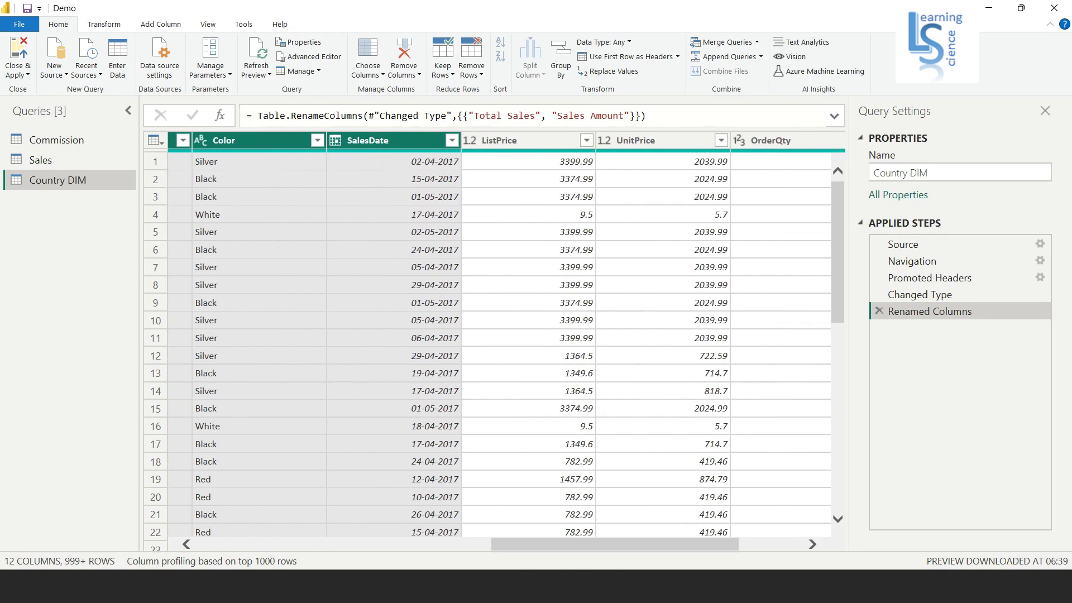
pyautogui.click(537, 146)
pyautogui.keyDown('shift'); pyautogui.click(668, 141); pyautogui.keyUp('shift')
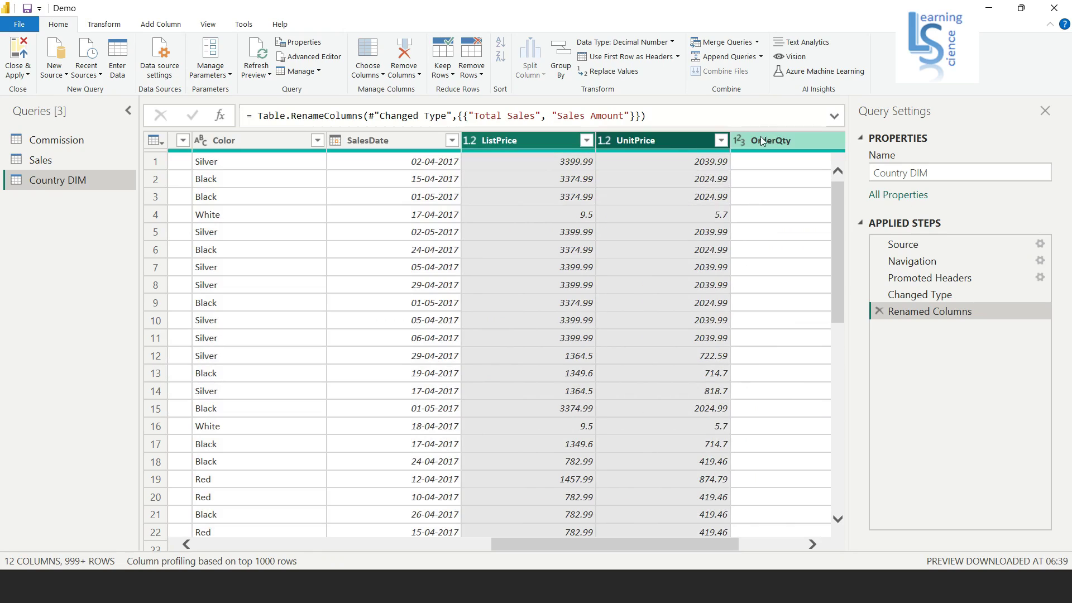
pyautogui.keyDown('shift'); pyautogui.click(768, 142); pyautogui.keyUp('shift')
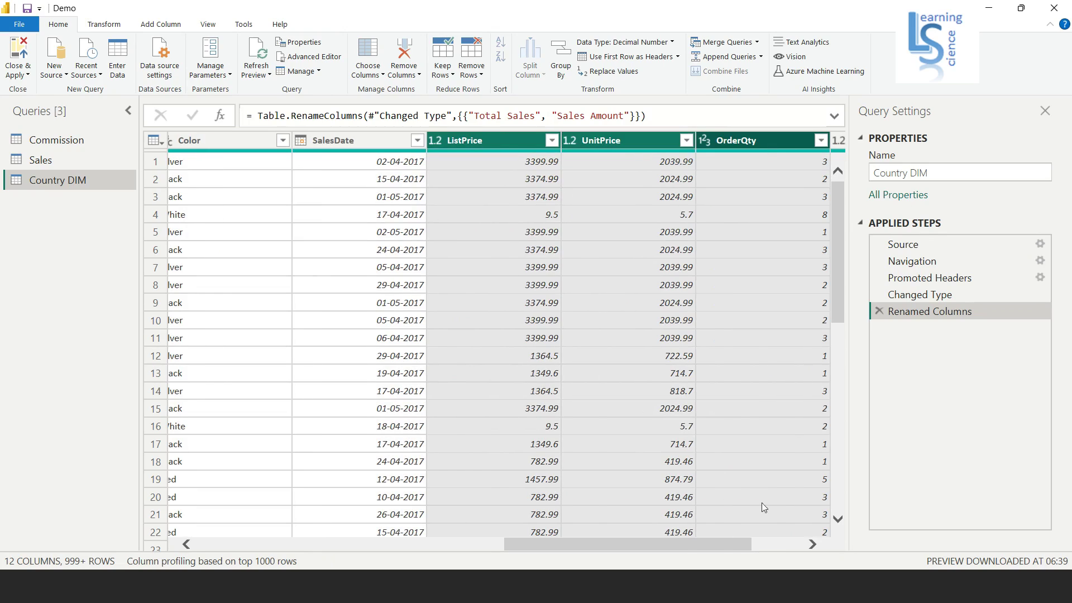
pyautogui.moveTo(711, 544); pyautogui.dragTo(761, 544)
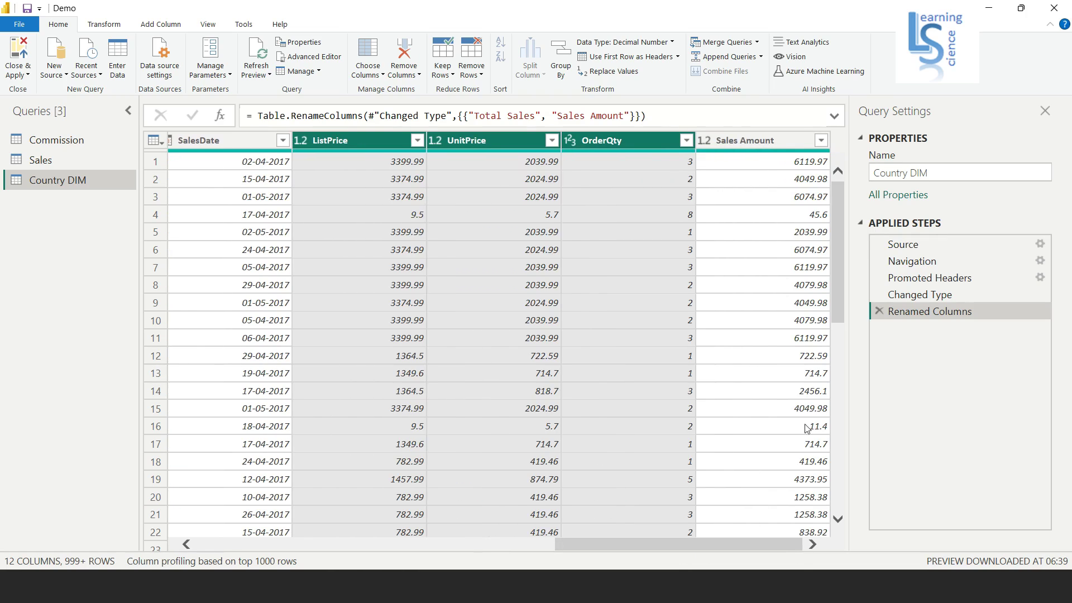
pyautogui.keyDown('shift'); pyautogui.click(755, 143); pyautogui.keyUp('shift')
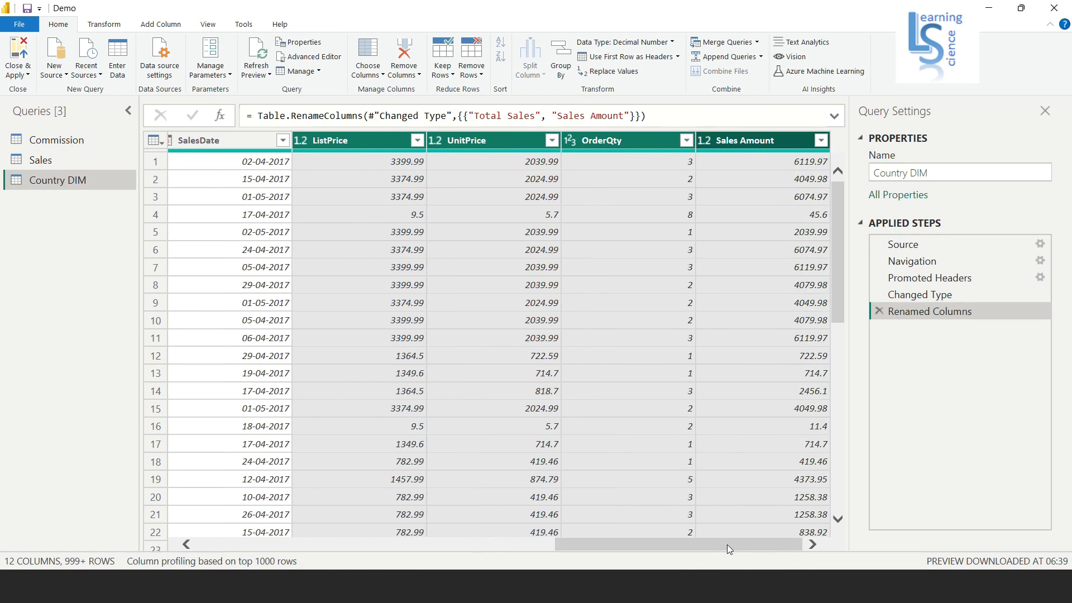
pyautogui.moveTo(727, 548); pyautogui.dragTo(618, 548)
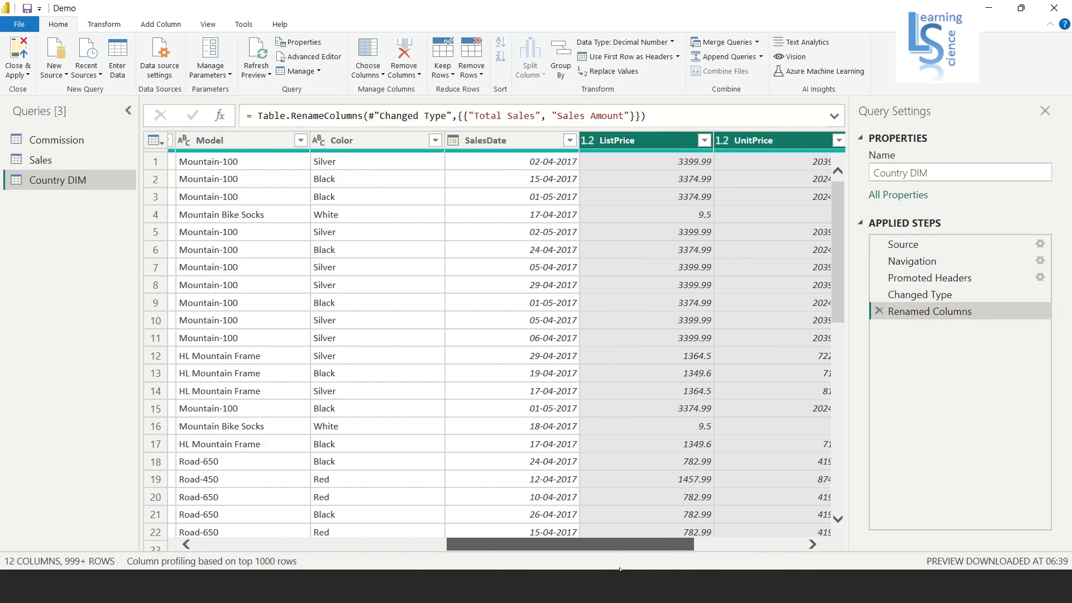
# Finish the column selection and remove those columns, keeping only Region and Country.
pyautogui.keyDown('shift'); pyautogui.click(490, 146); pyautogui.keyUp('shift')
pyautogui.keyDown('shift'); pyautogui.click(390, 137); pyautogui.keyUp('shift')
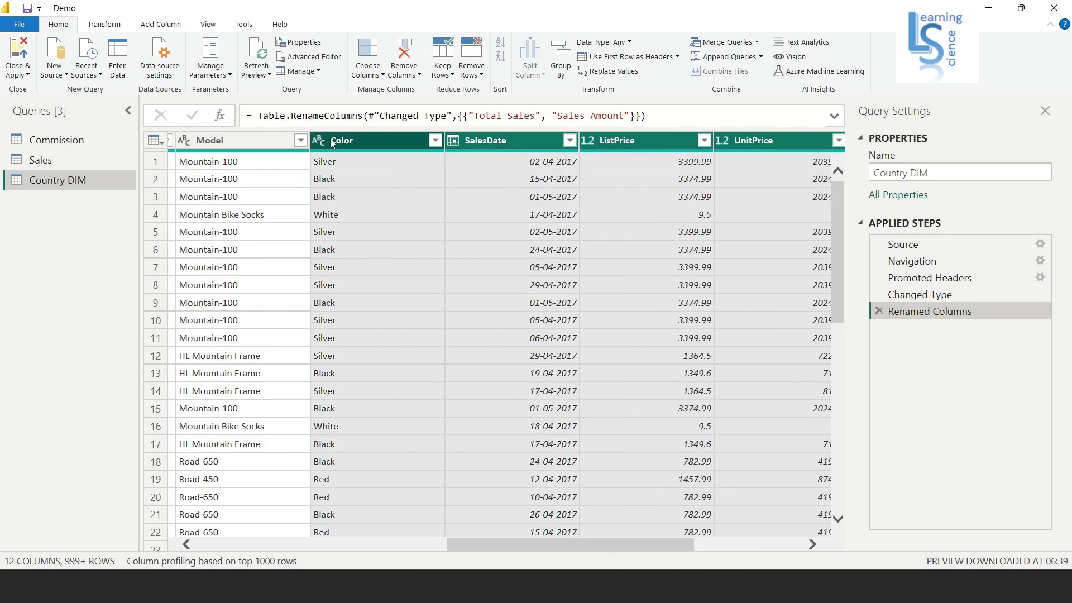
pyautogui.keyDown('shift'); pyautogui.click(255, 141); pyautogui.keyUp('shift')
pyautogui.moveTo(574, 550); pyautogui.dragTo(455, 565)
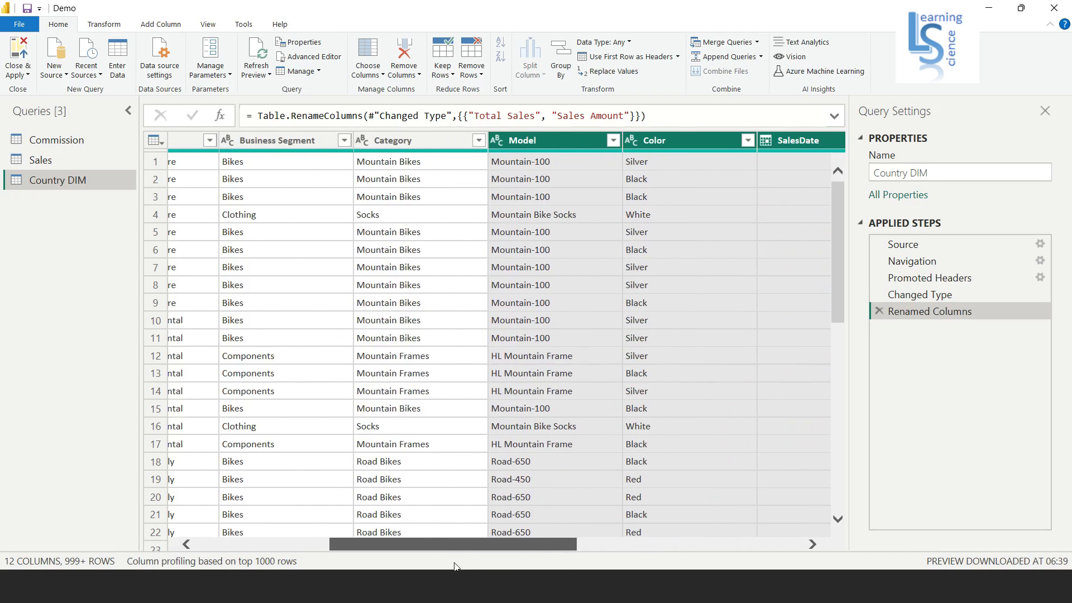
pyautogui.keyDown('shift'); pyautogui.click(410, 144); pyautogui.keyUp('shift')
pyautogui.keyDown('shift'); pyautogui.click(305, 144); pyautogui.keyUp('shift')
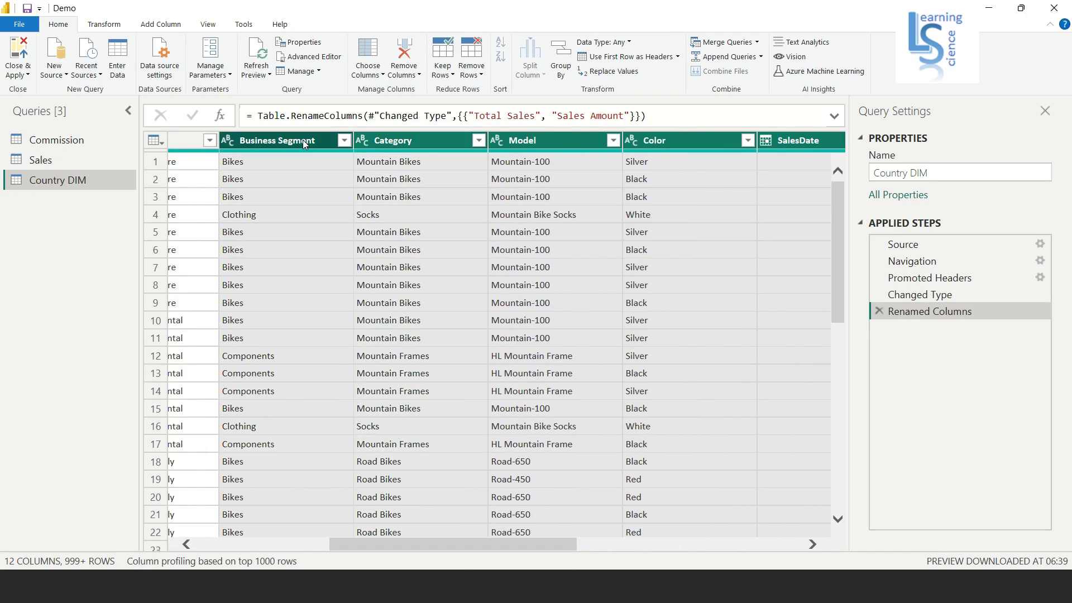
pyautogui.moveTo(450, 540); pyautogui.dragTo(363, 545)
pyautogui.keyDown('shift'); pyautogui.click(364, 144); pyautogui.keyUp('shift')
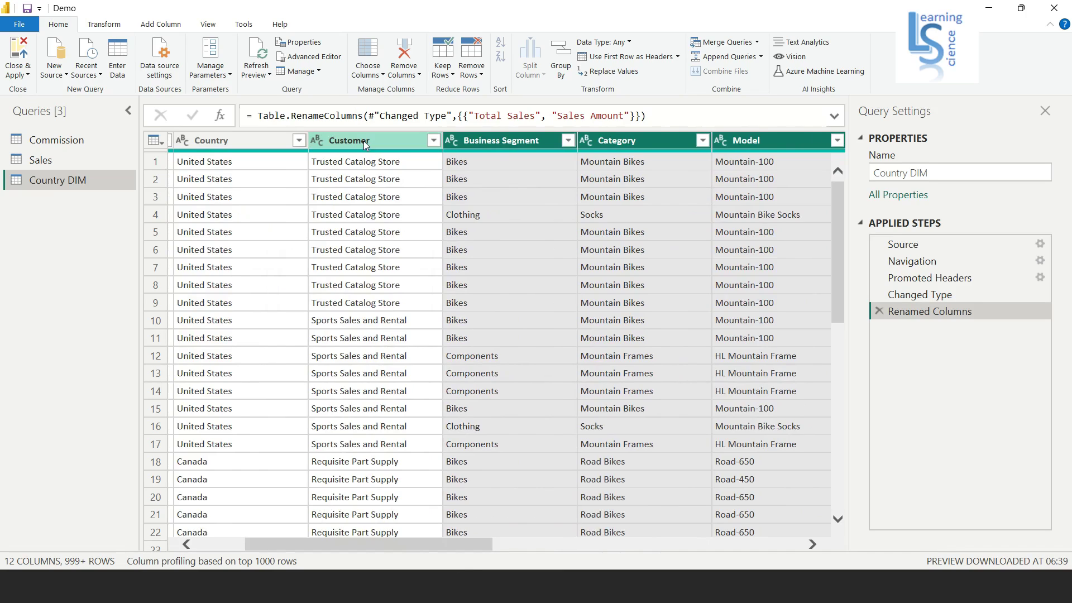
pyautogui.rightClick(364, 144)
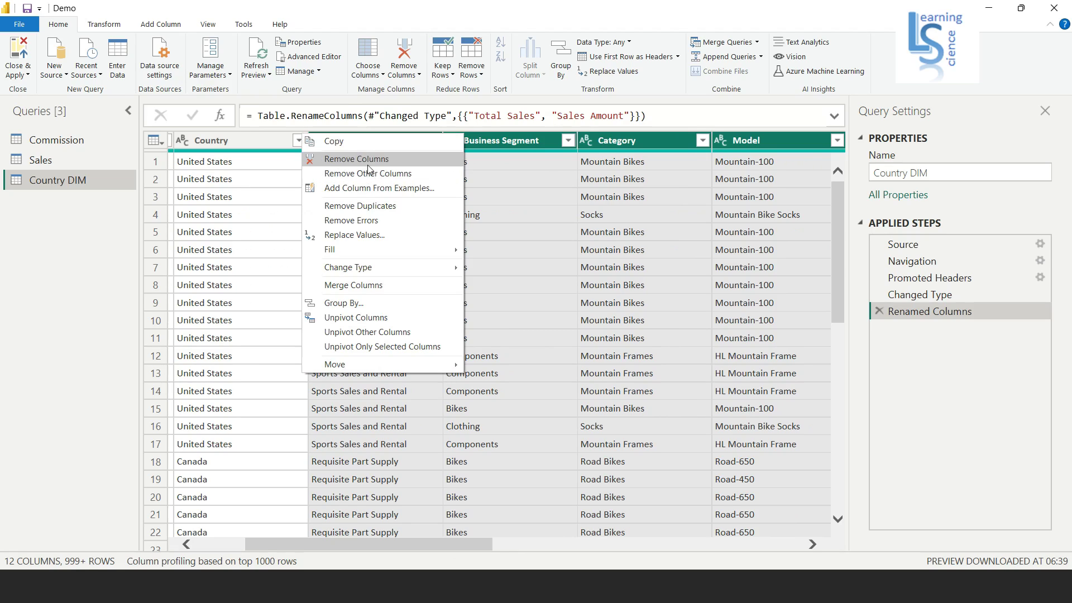
pyautogui.click(367, 162)
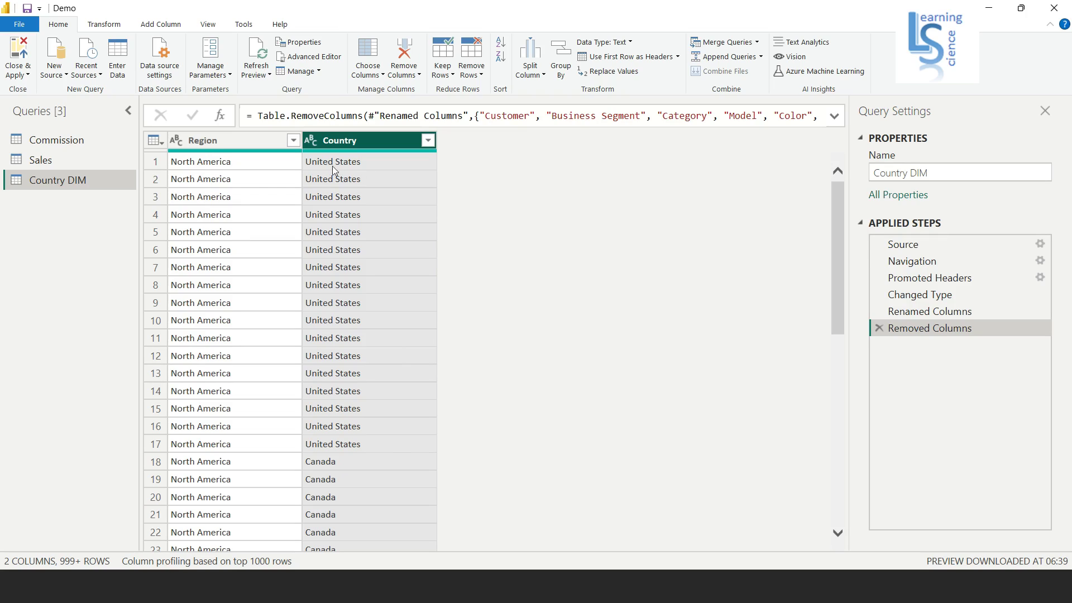
# Remove duplicates on the Country column, leaving six distinct Region–Country rows.
pyautogui.rightClick(347, 142)
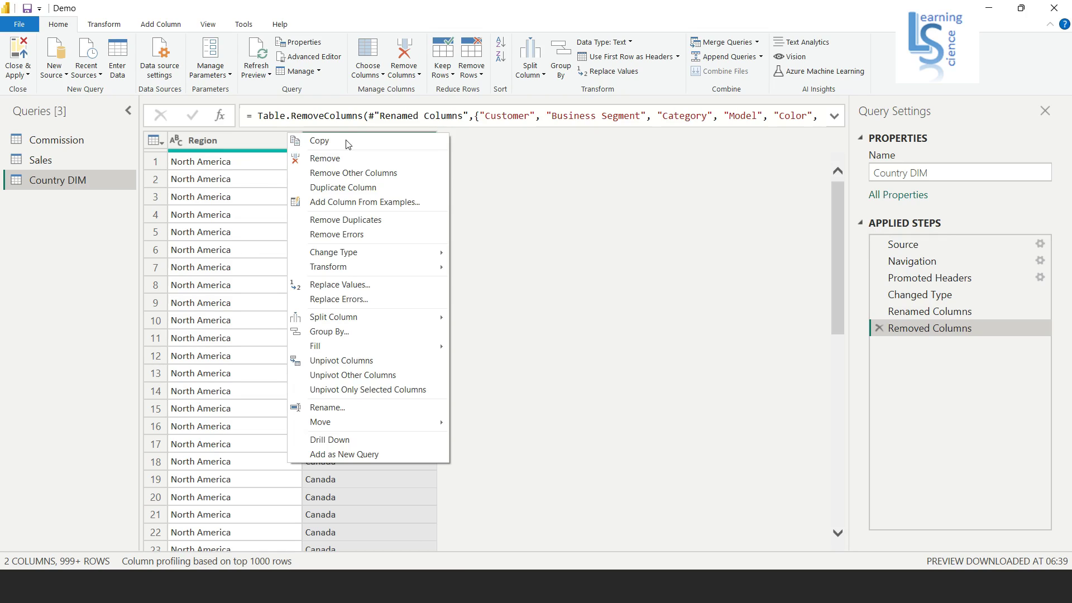
pyautogui.click(347, 220)
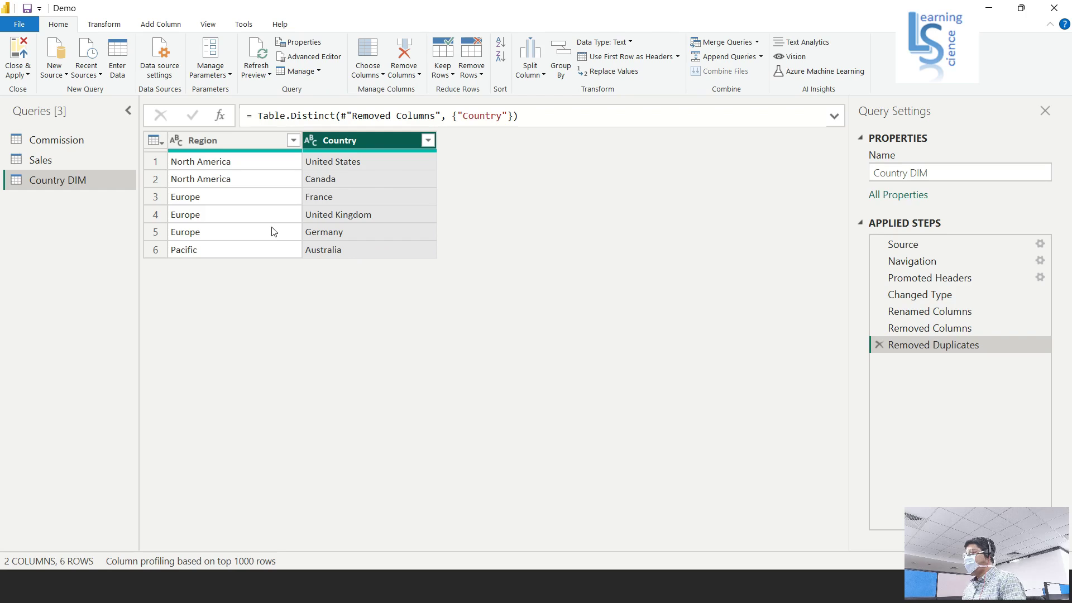
# Close & Apply the query changes so Country DIM loads into the model.
pyautogui.click(24, 75)
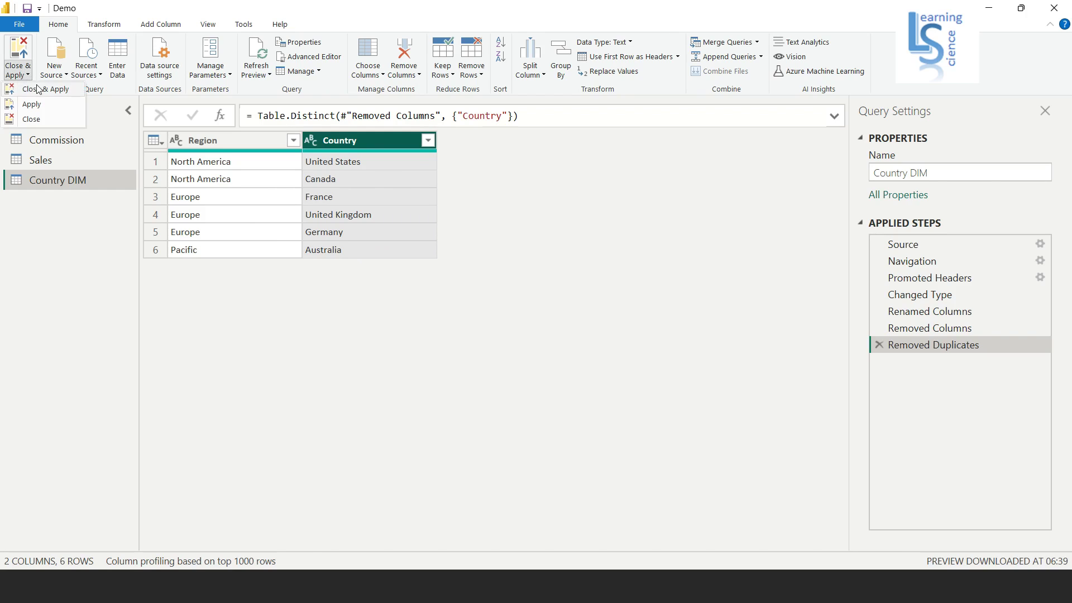
pyautogui.click(746, 459)
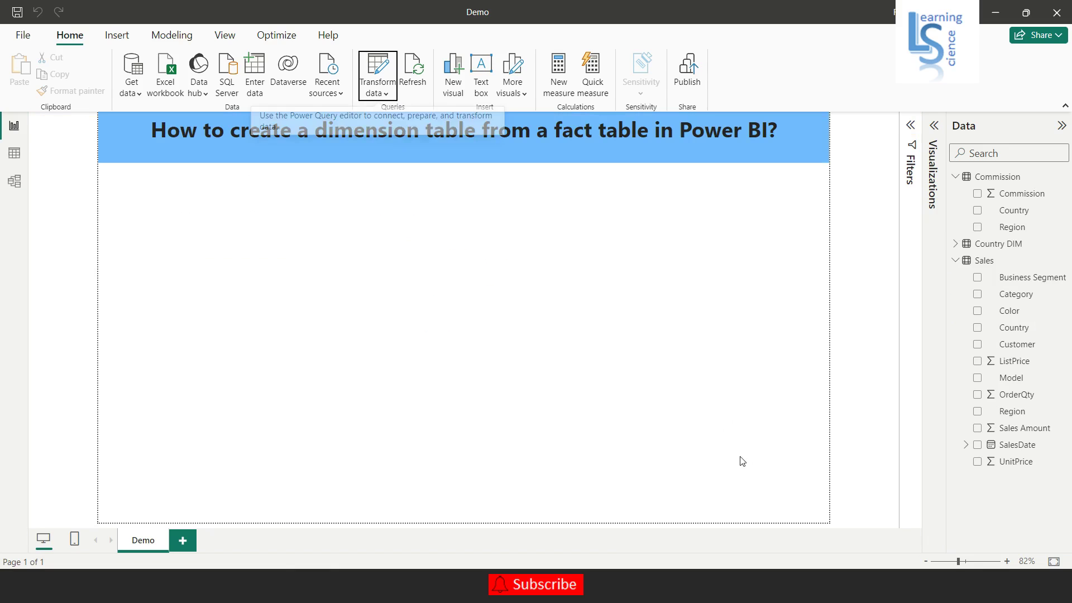
# Arrange Country DIM above Sales and Commission in Model view, then return to the report page.
pyautogui.click(15, 182)
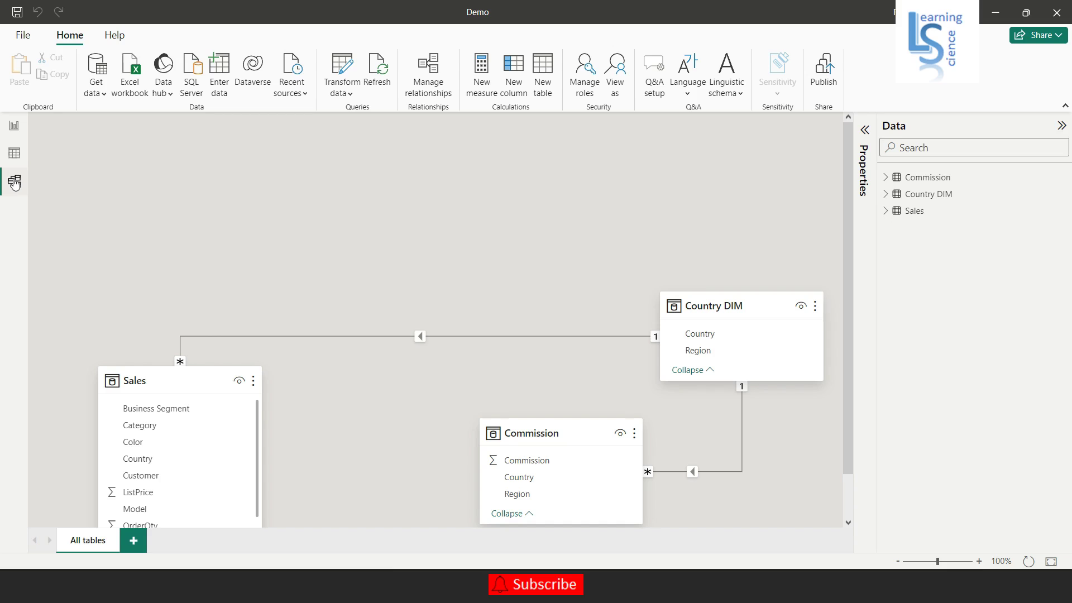
pyautogui.moveTo(725, 294); pyautogui.dragTo(421, 153)
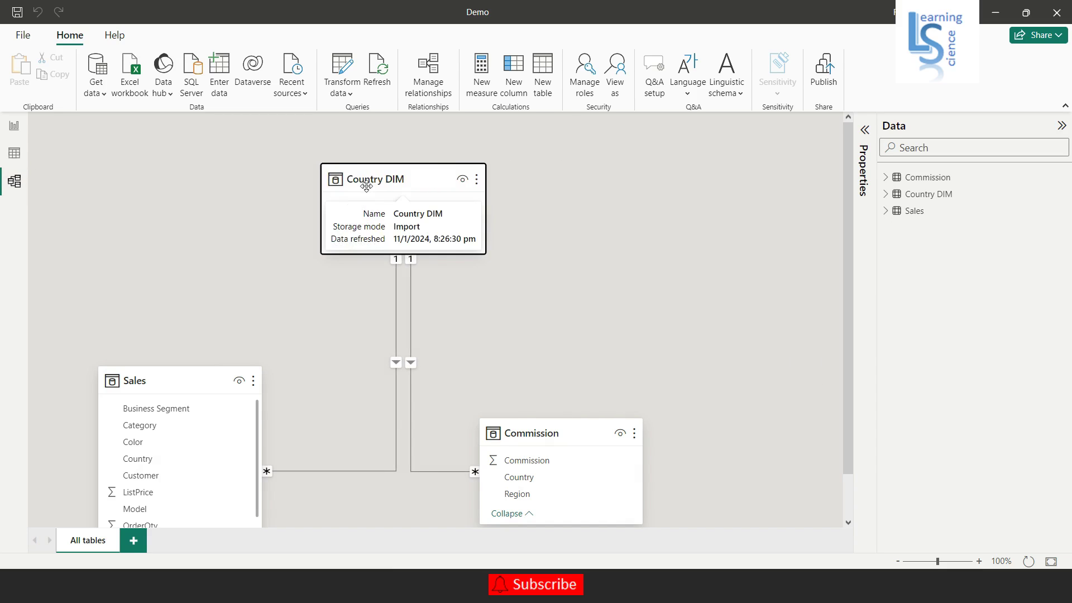
pyautogui.moveTo(575, 433); pyautogui.dragTo(569, 355)
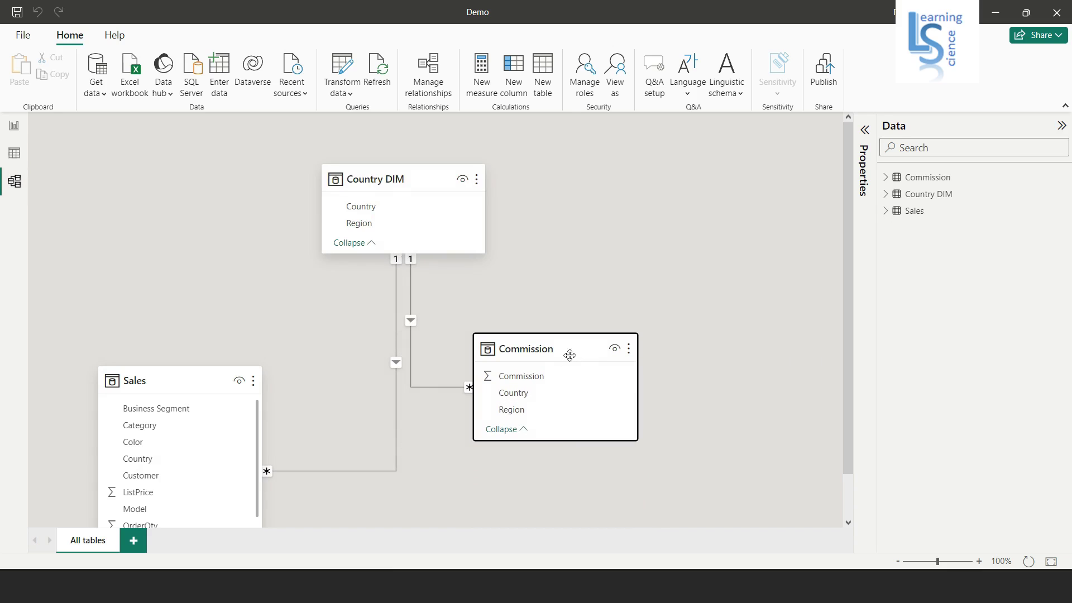
pyautogui.moveTo(211, 376); pyautogui.dragTo(227, 282)
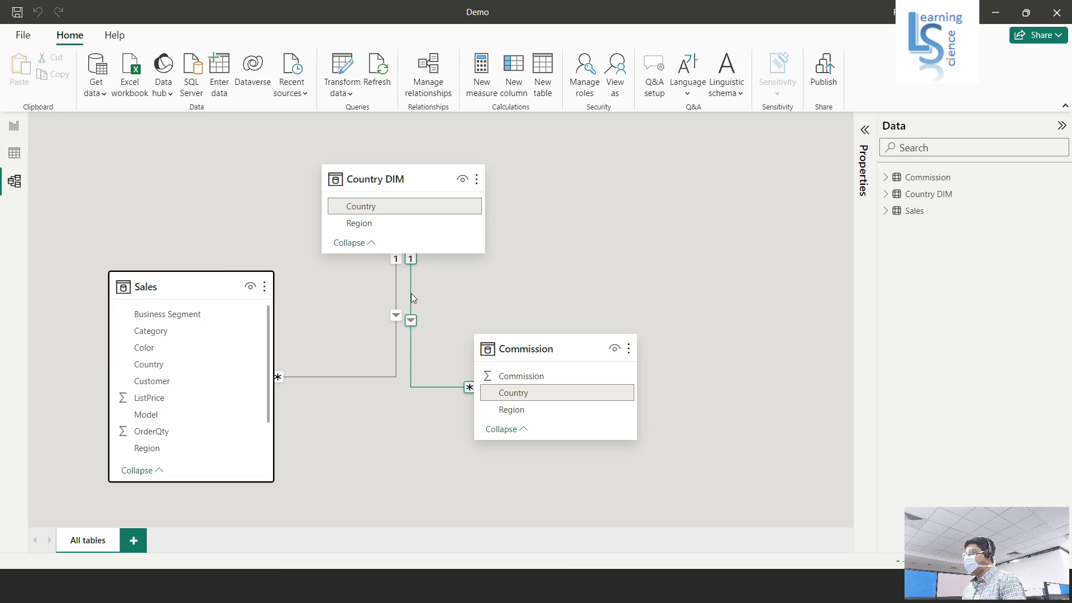
pyautogui.click(66, 163)
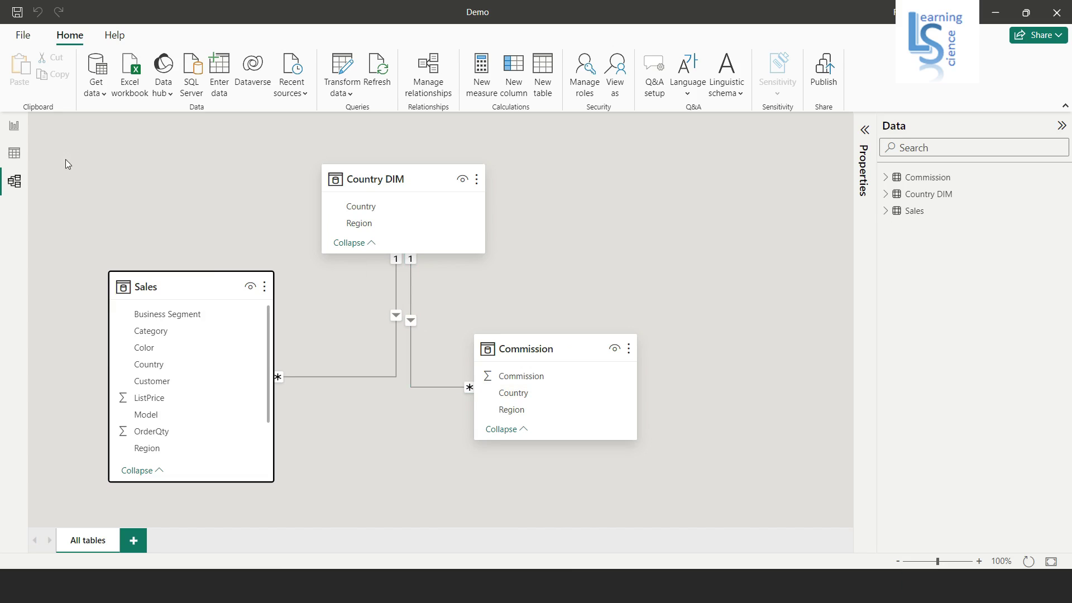
pyautogui.click(15, 128)
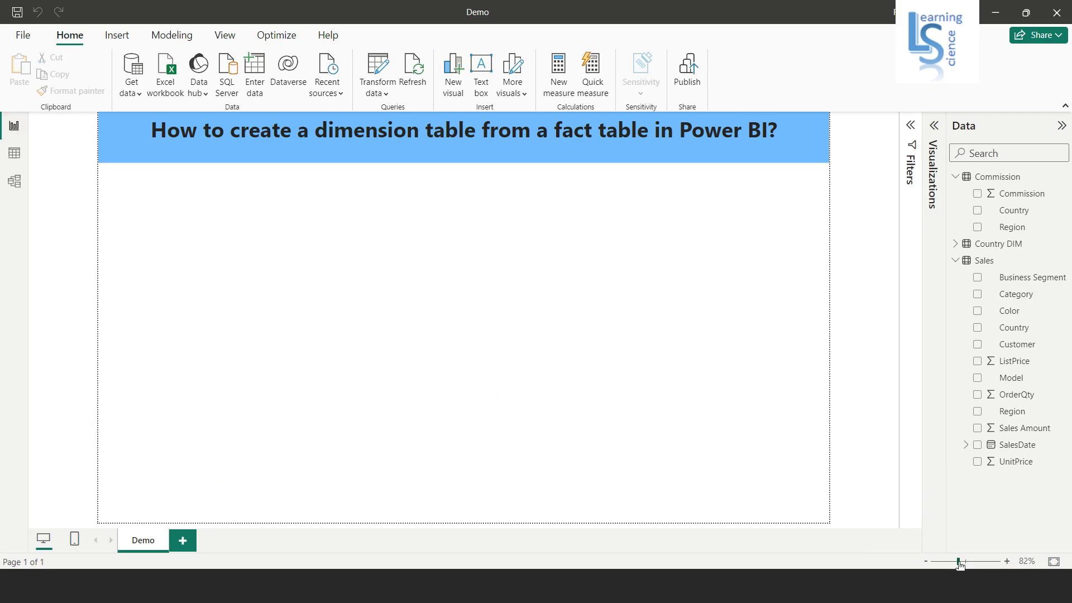
# Zoom the page to 98%, add a table visual, and stretch it taller.
pyautogui.moveTo(960, 564); pyautogui.dragTo(964, 563)
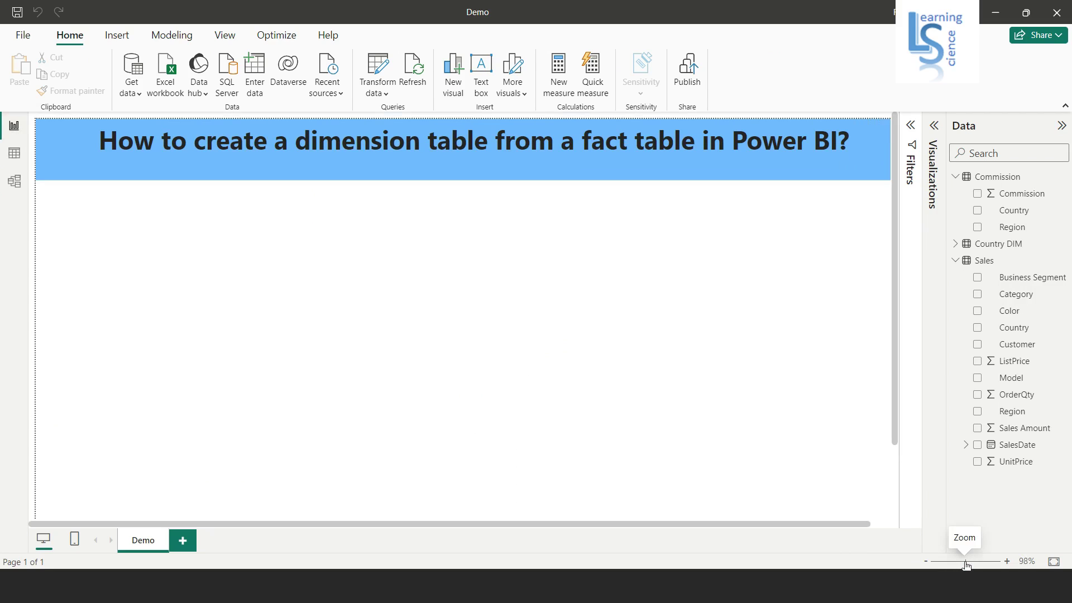
pyautogui.click(935, 139)
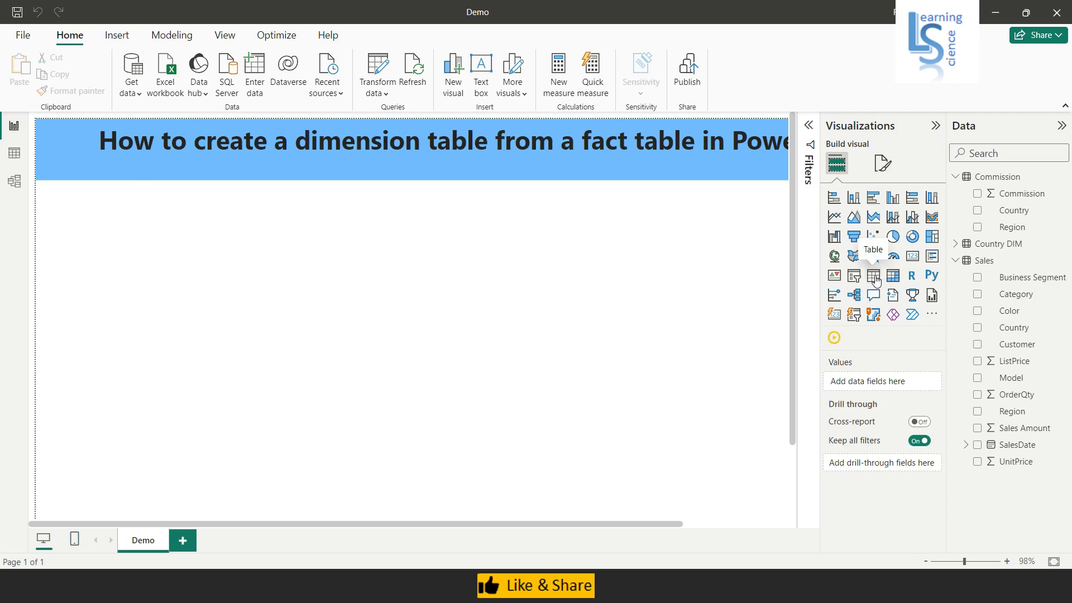
pyautogui.click(874, 276)
pyautogui.moveTo(471, 347); pyautogui.dragTo(472, 474)
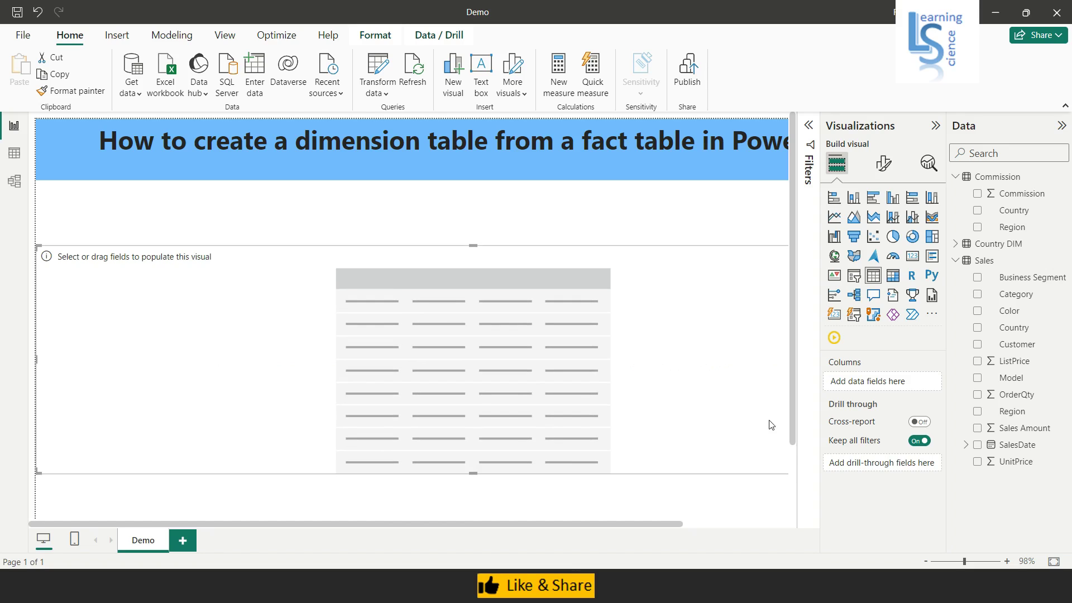
# Add Country DIM Region and Country plus Commission and Sales Amount sums, sorted by Region.
pyautogui.click(954, 244)
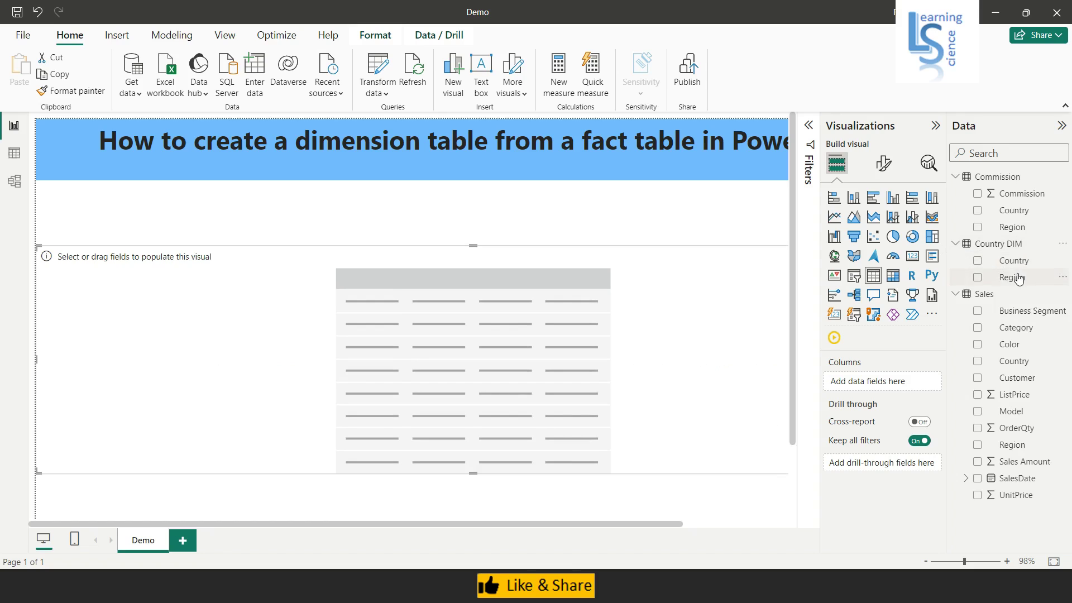
pyautogui.moveTo(1019, 278); pyautogui.dragTo(893, 382)
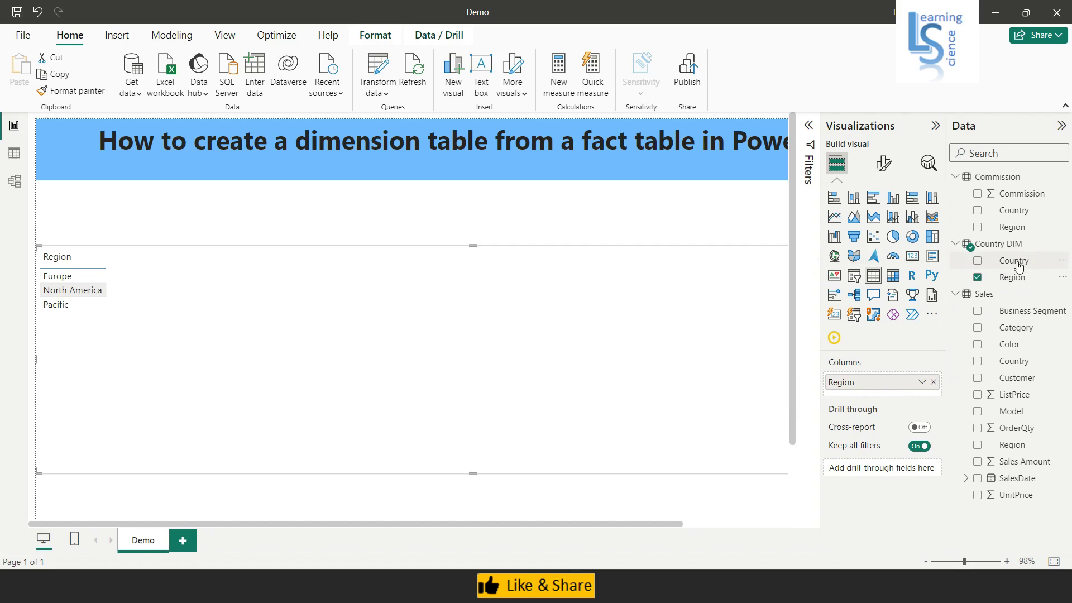
pyautogui.moveTo(1019, 266); pyautogui.dragTo(887, 390)
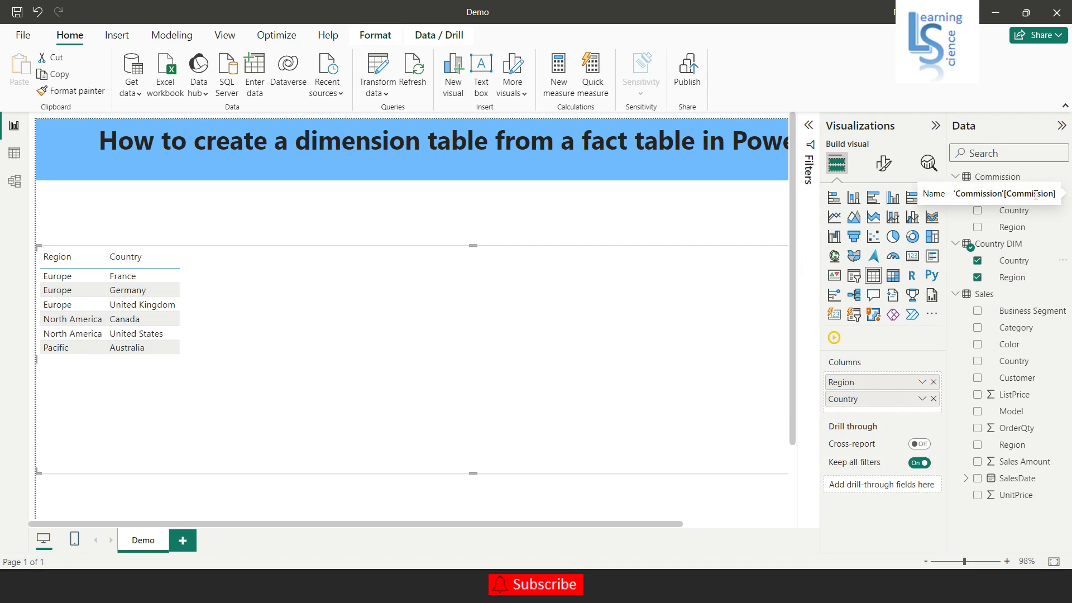
pyautogui.moveTo(1032, 198); pyautogui.dragTo(900, 410)
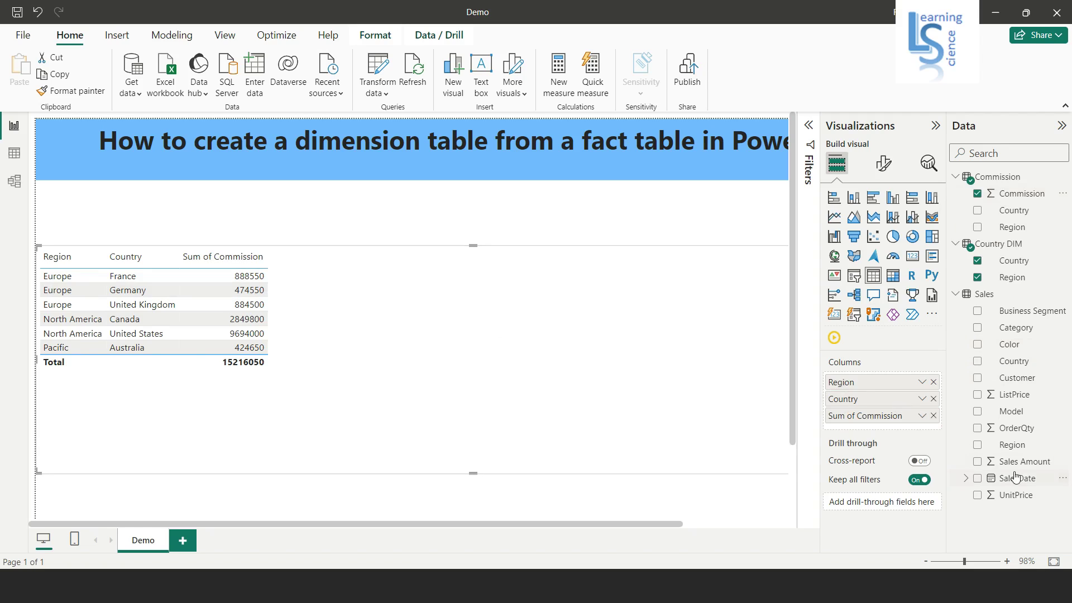
pyautogui.moveTo(1028, 465); pyautogui.dragTo(888, 429)
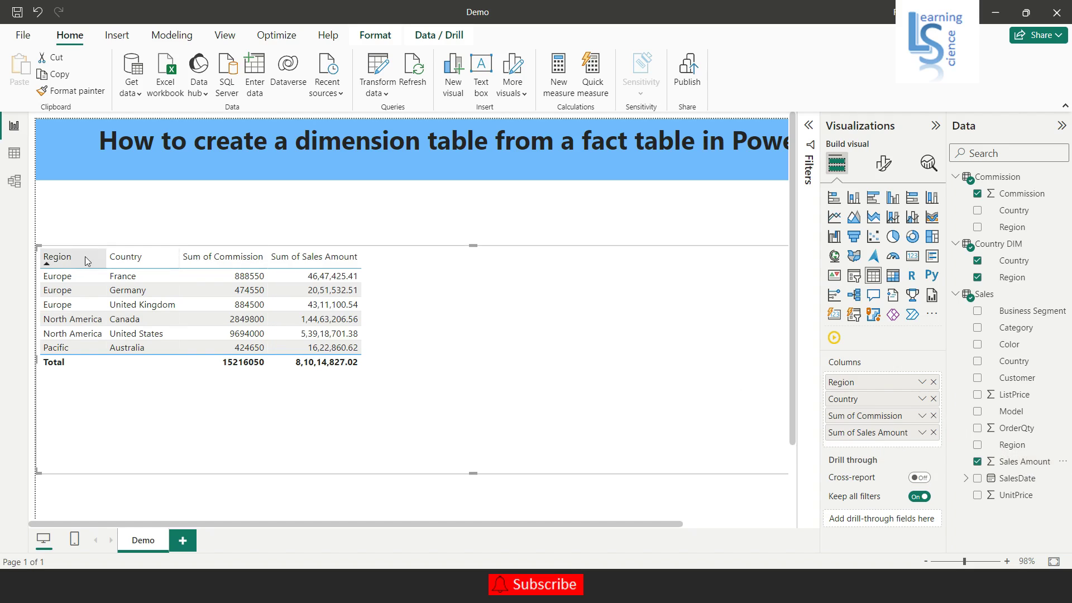
pyautogui.click(64, 258)
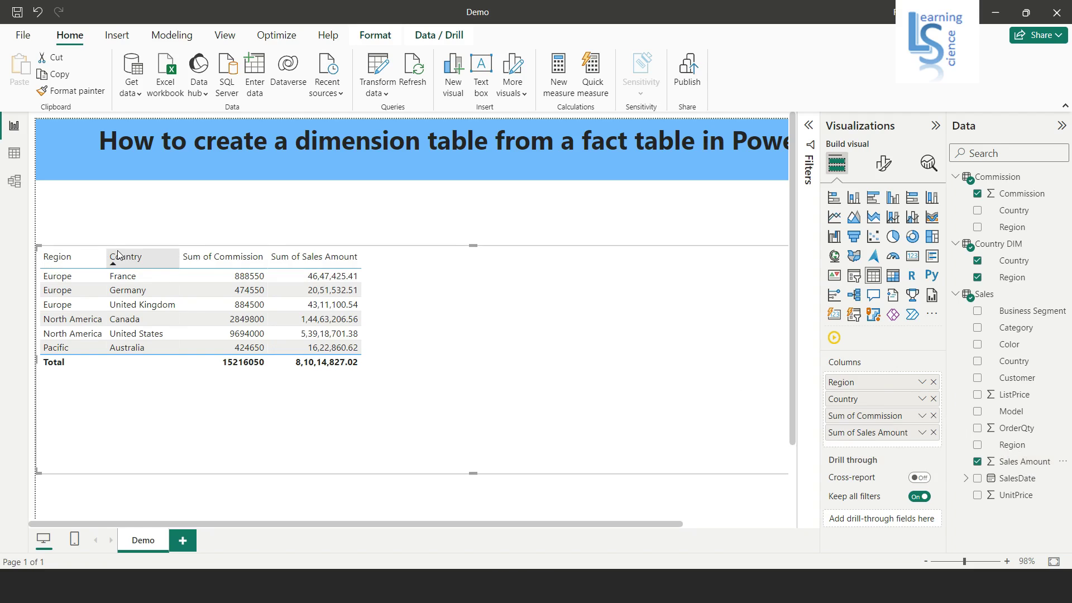